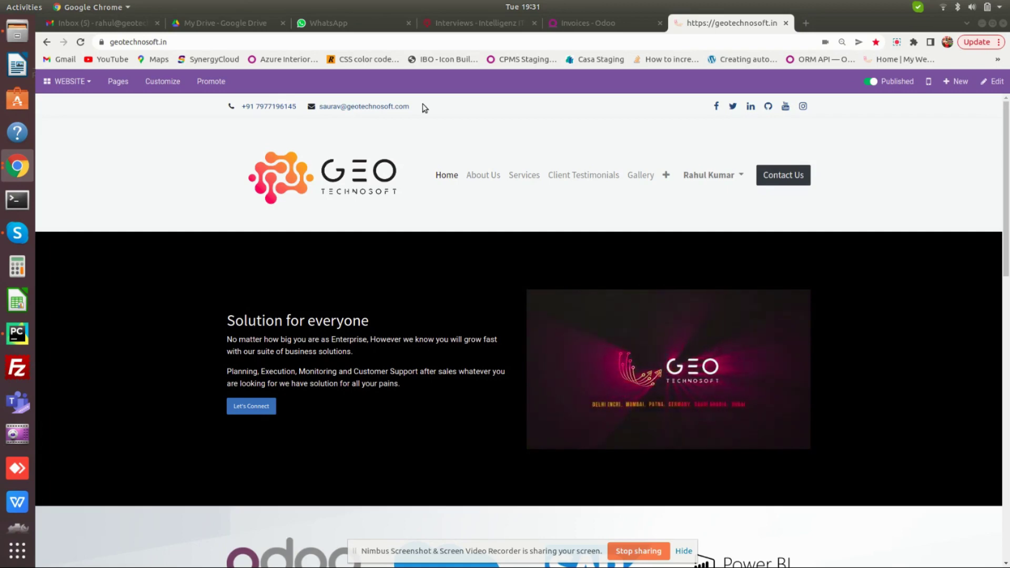
Step: Open draft invoice 1048 from the Invoices list and show its Signature tab
click(572, 23)
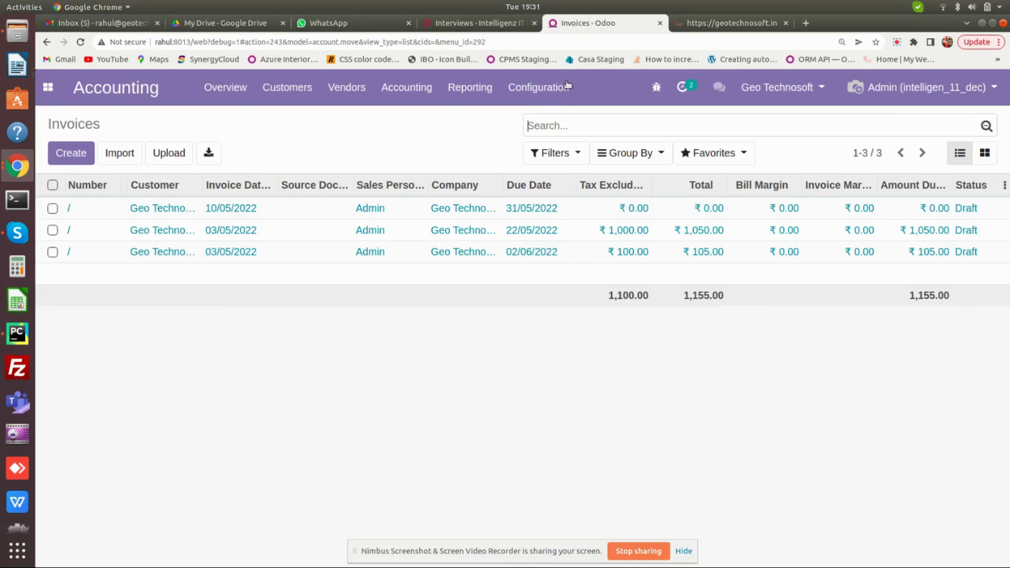
click(285, 236)
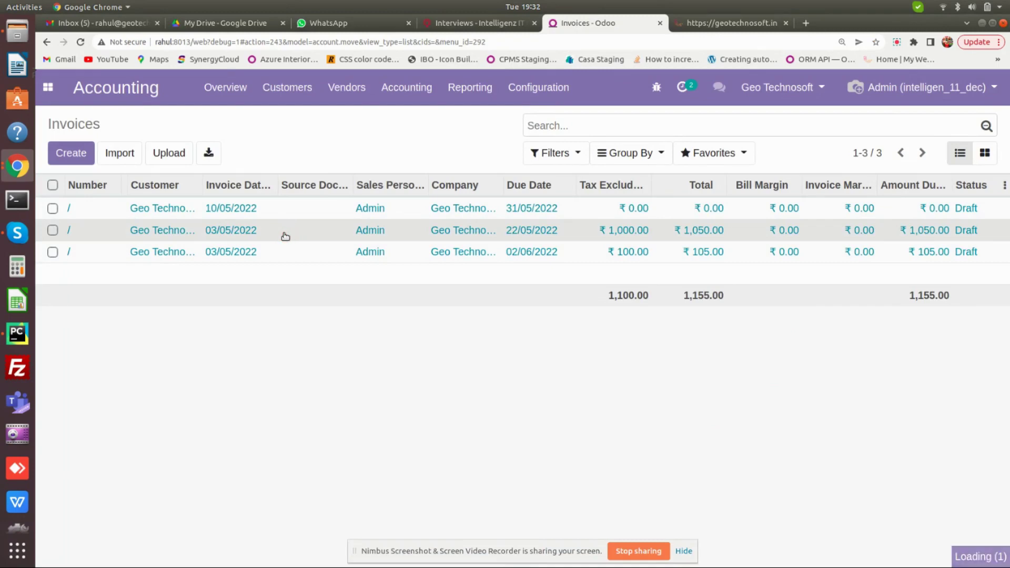
scroll(402, 280, down, 4)
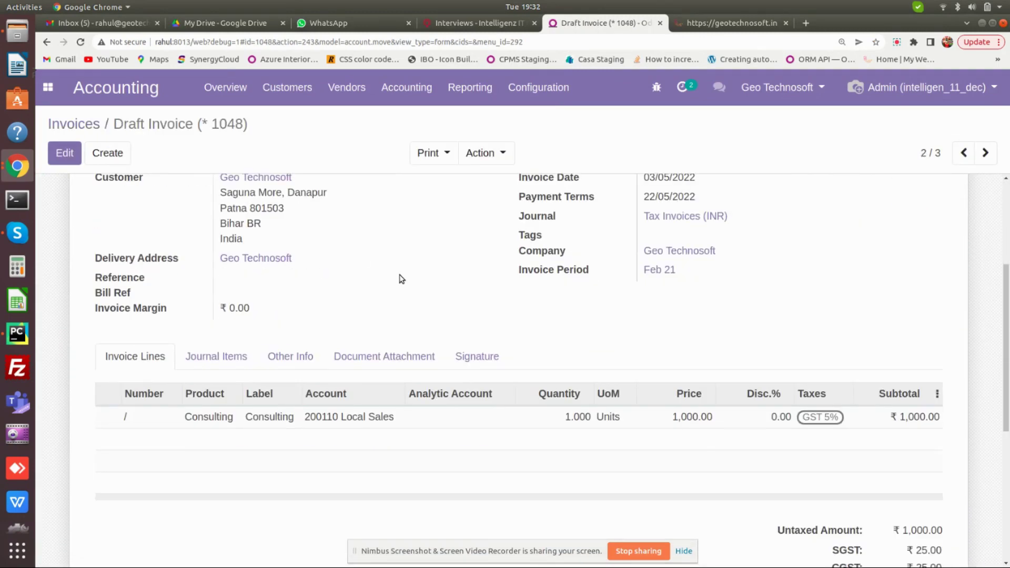
click(468, 358)
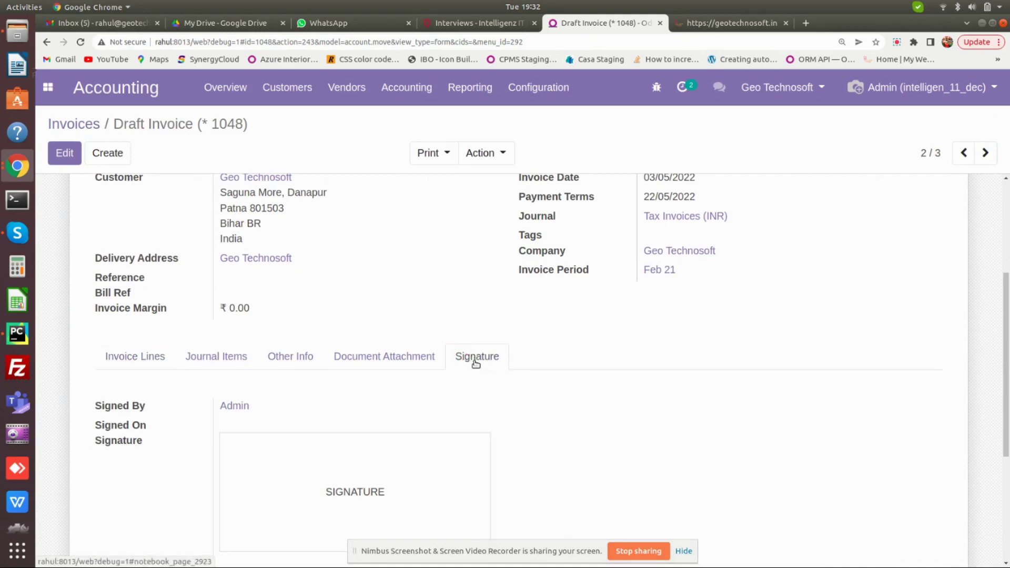
Step: Make a colleague the Signed By user and set Signed On to 03/05/2022 19:32:11
click(65, 154)
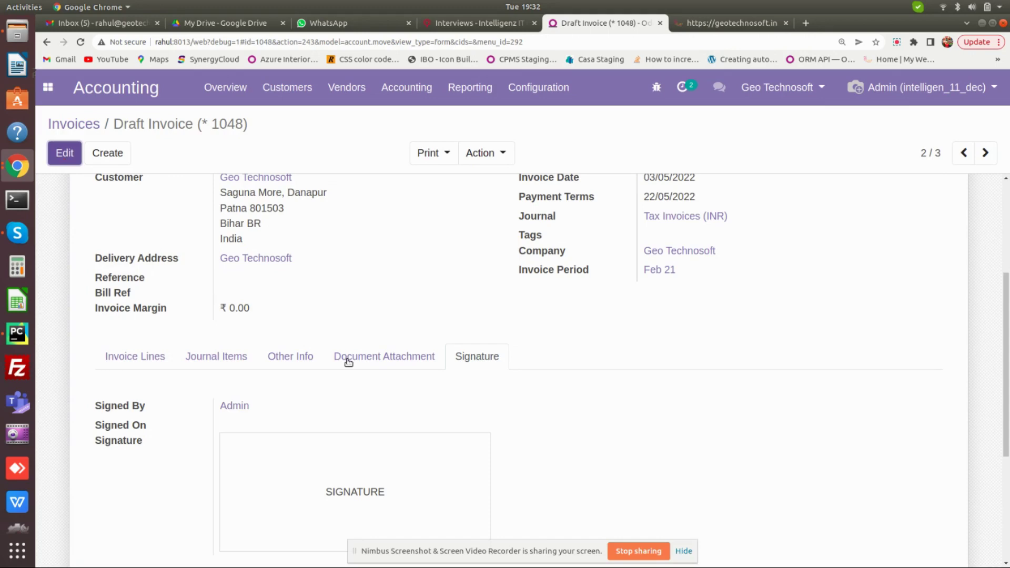
scroll(348, 362, down, 6)
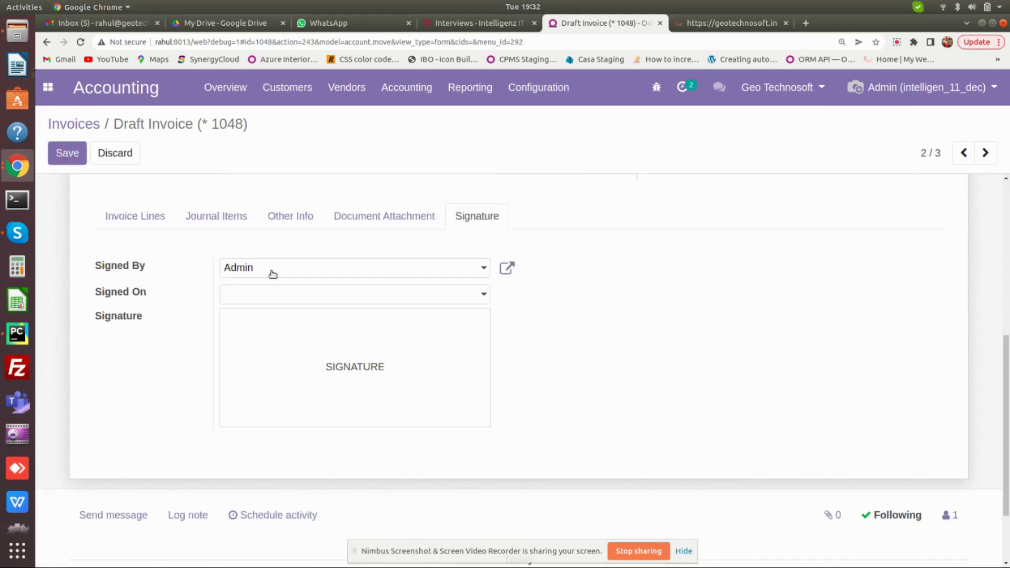
click(293, 269)
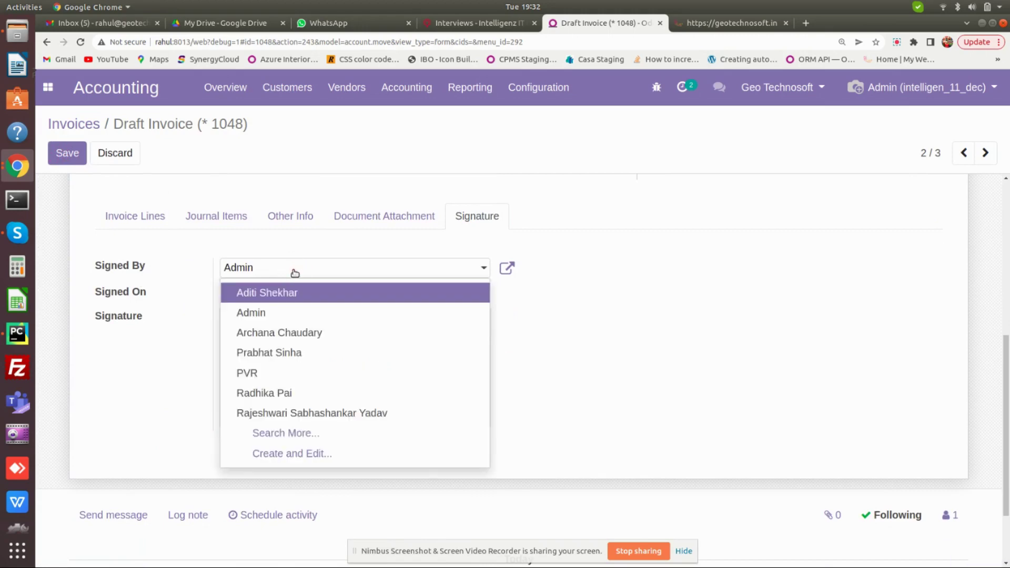
click(282, 333)
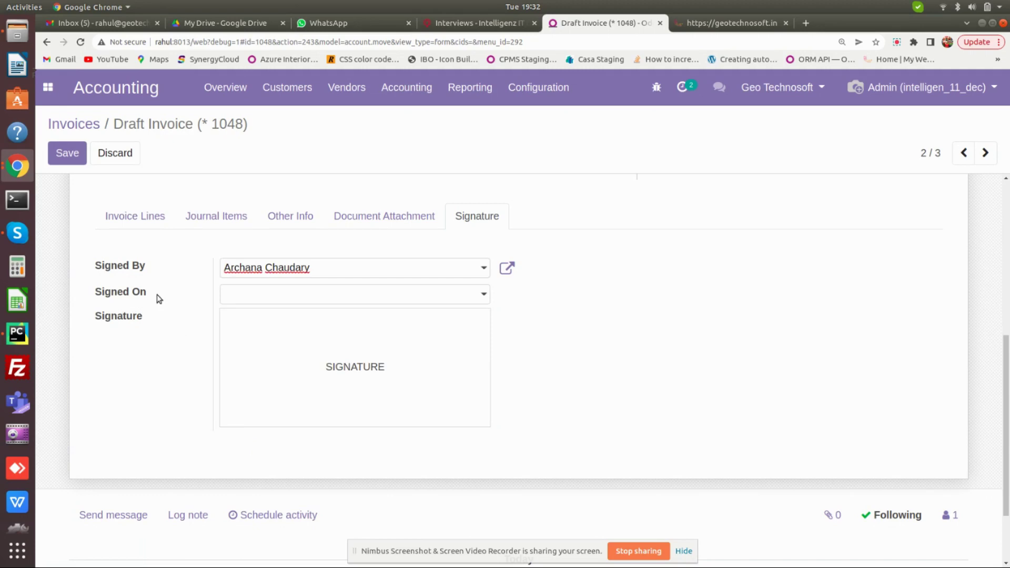
click(333, 294)
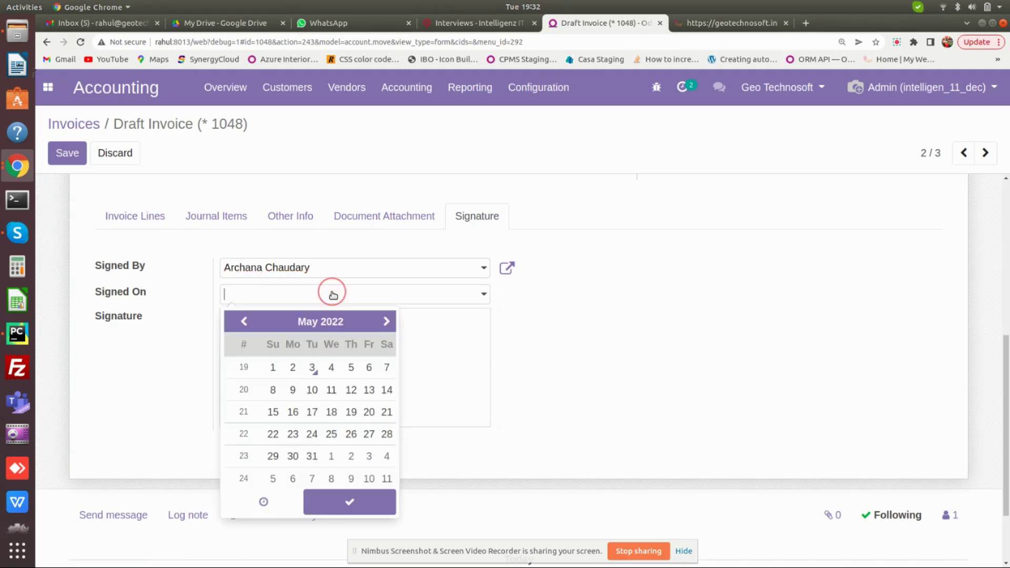
click(313, 369)
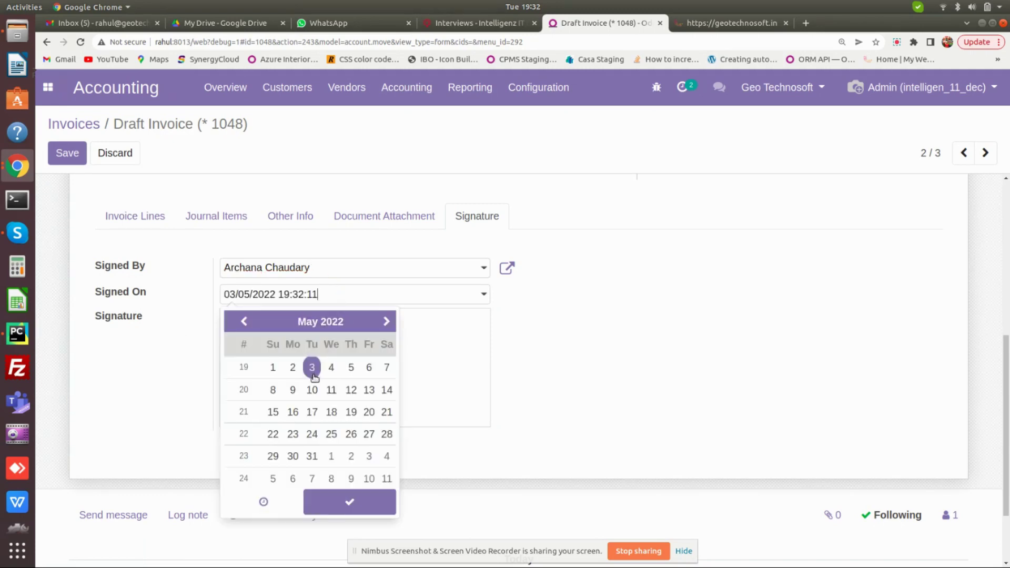
click(195, 371)
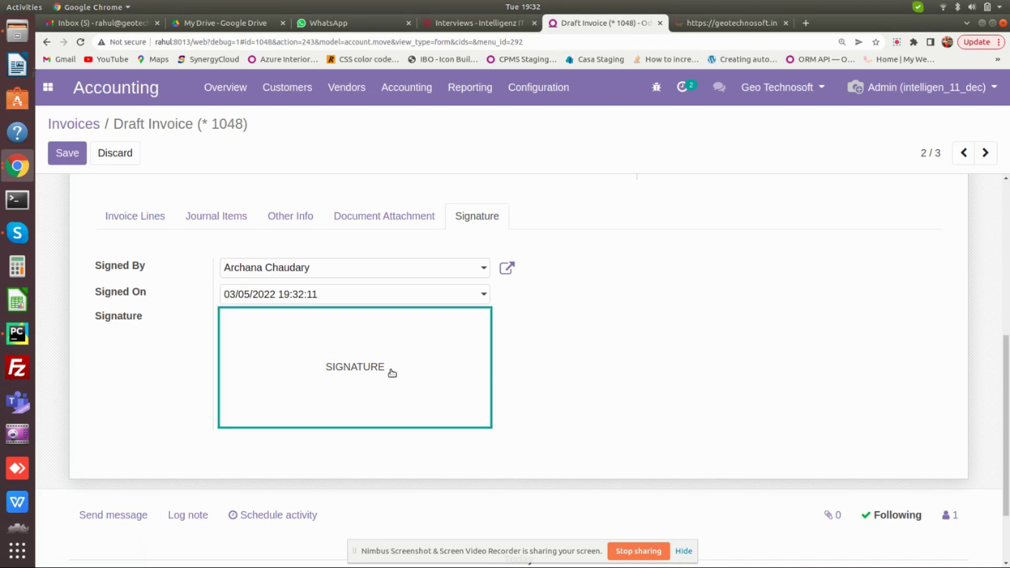
Step: In the signature adoption window, replace a trial drawn stroke with the Auto name signature
click(373, 371)
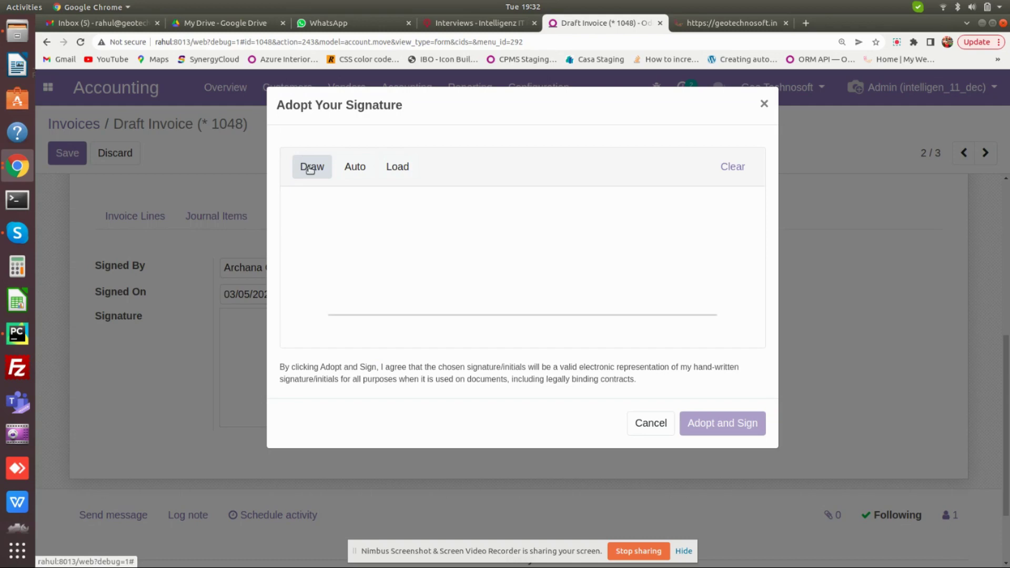
mouse_move(374, 263)
mouse_down()
mouse_move(373, 287)
mouse_move(429, 262)
mouse_move(445, 279)
mouse_up()
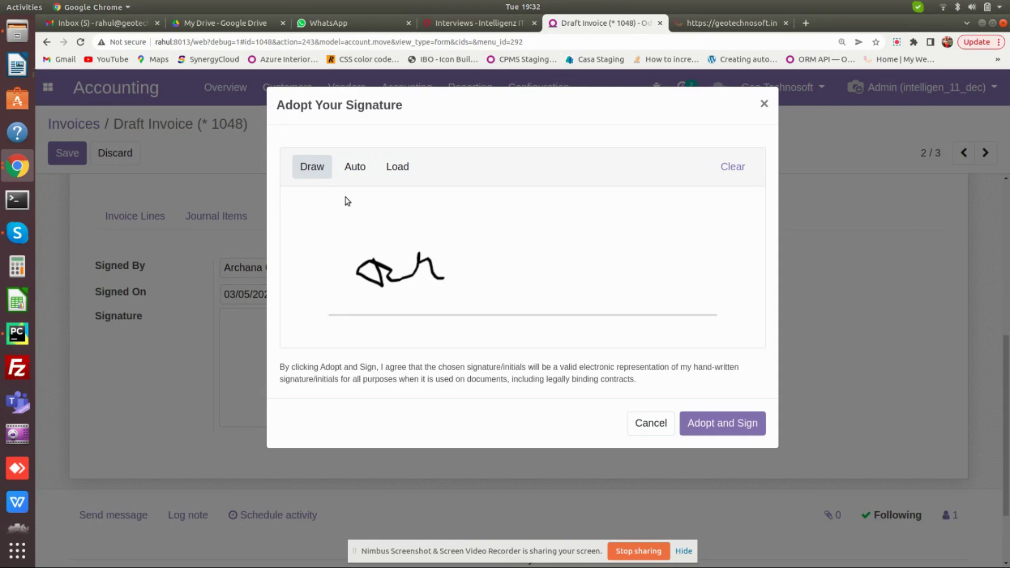
click(355, 175)
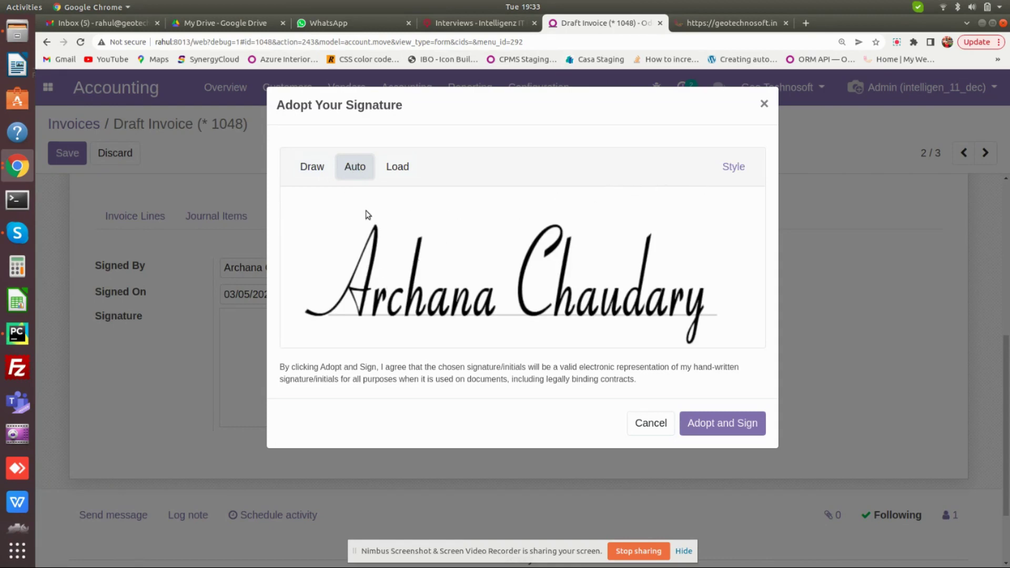
Step: Choose the second signature style and adopt the auto signature onto invoice 1048
click(735, 172)
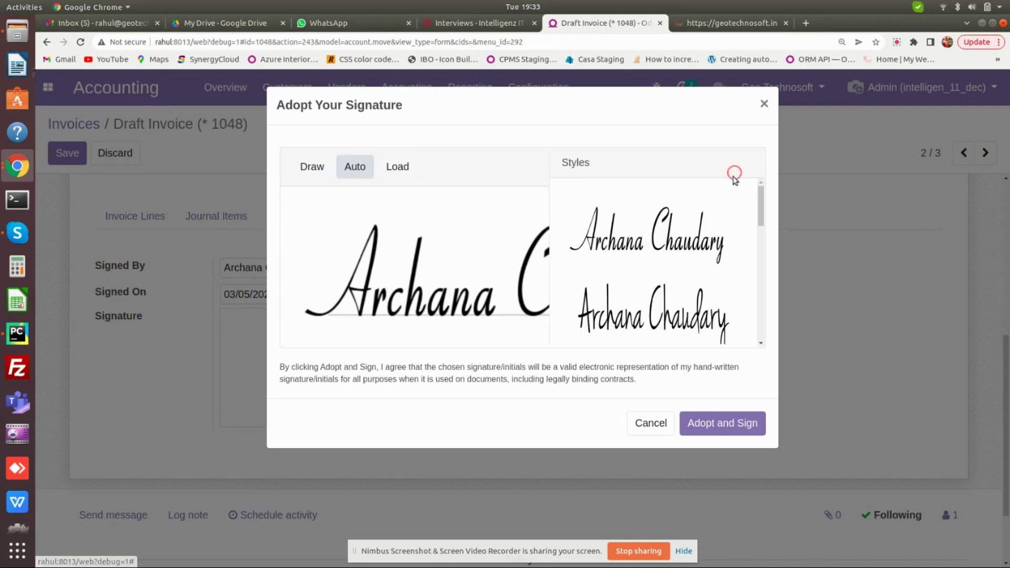
click(579, 323)
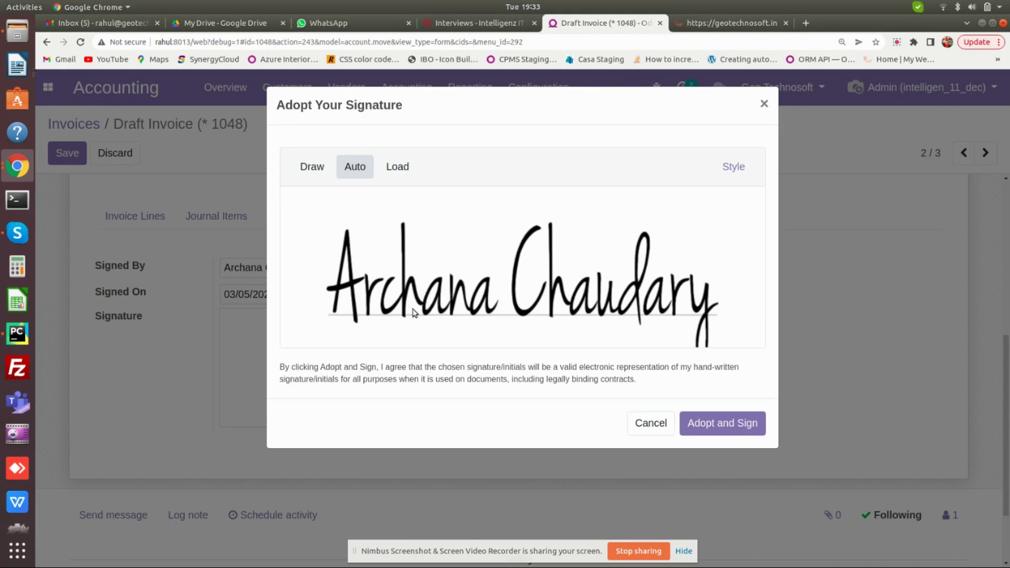
click(708, 424)
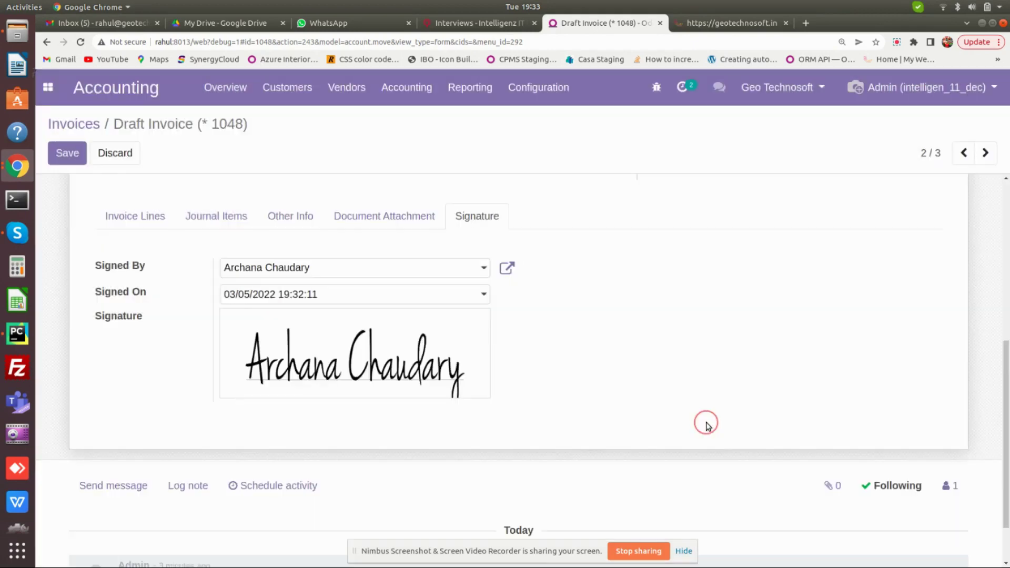
Step: Save signed draft invoice 1048 and bring its chatter log into view
click(71, 155)
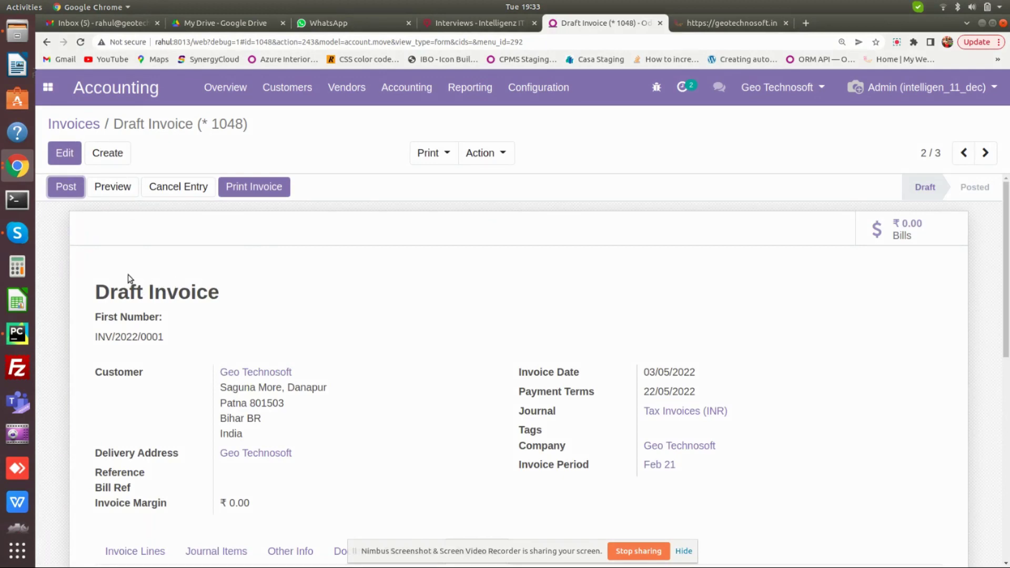
scroll(221, 291, down, 5)
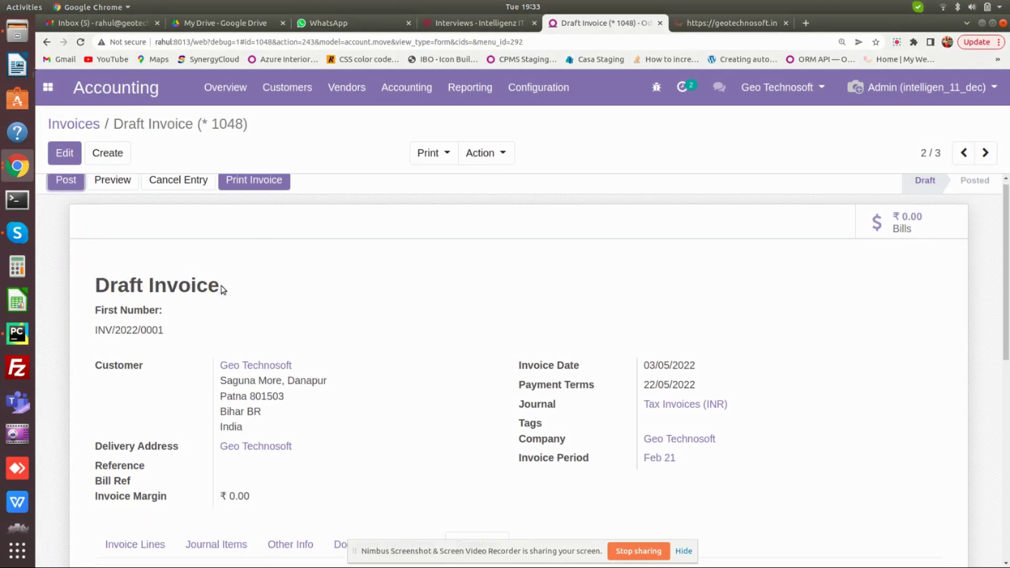
scroll(223, 291, down, 4)
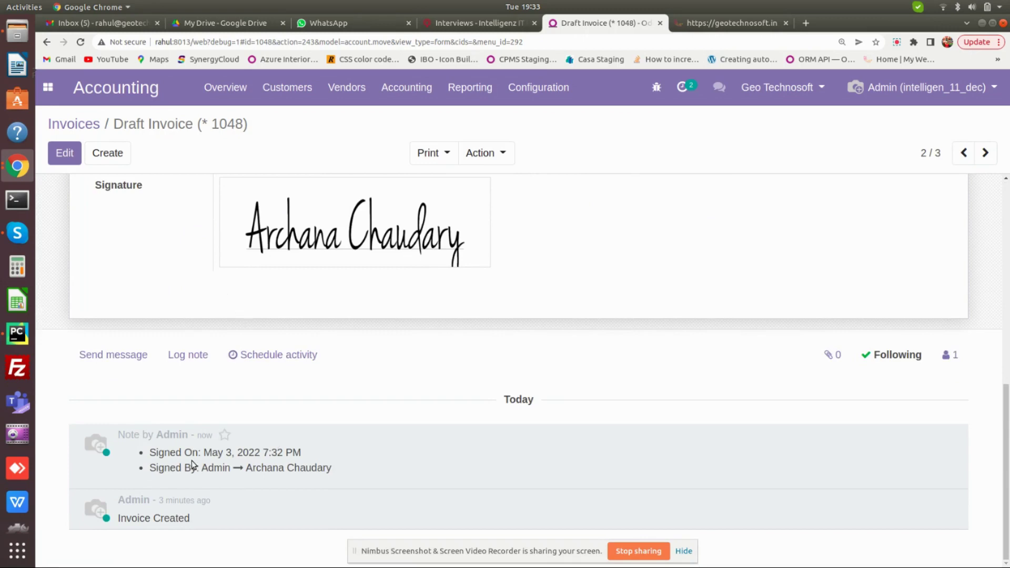
Step: Highlight the chatter's Signed On (May 3, 2022 7:32 PM) and Signed By log lines
double_click(163, 456)
click(162, 457)
triple_click(175, 468)
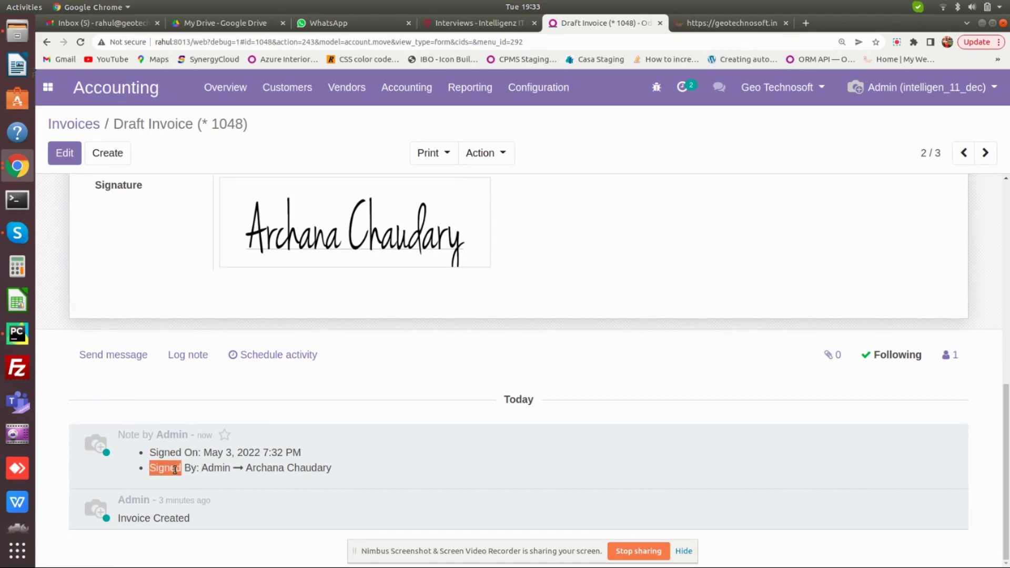
double_click(175, 454)
triple_click(175, 454)
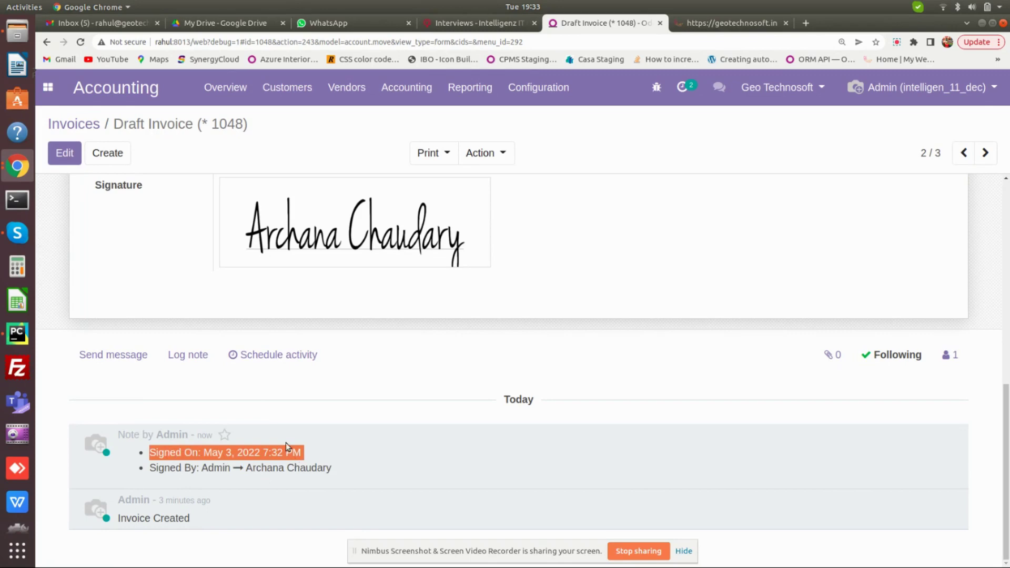
scroll(286, 443, up, 10)
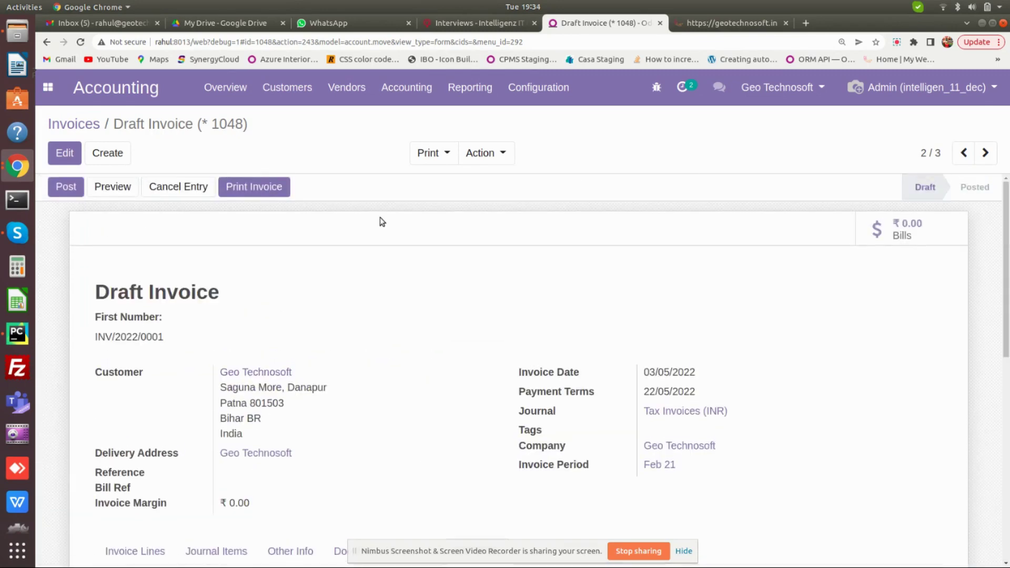
Step: Print invoice 1048 via Print > Invoices and open the downloaded Draft Invoice PDF
click(428, 152)
click(437, 179)
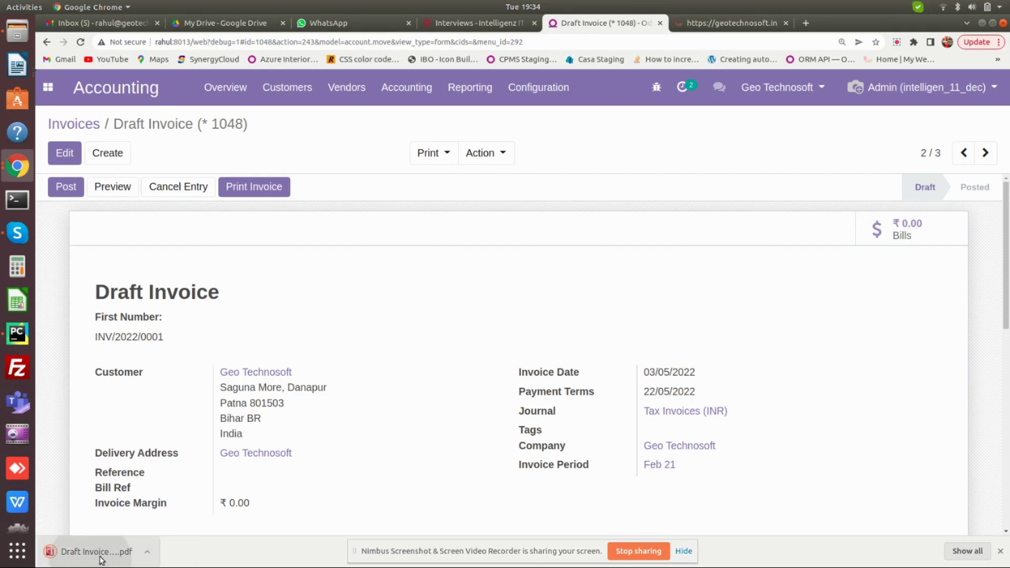
click(98, 552)
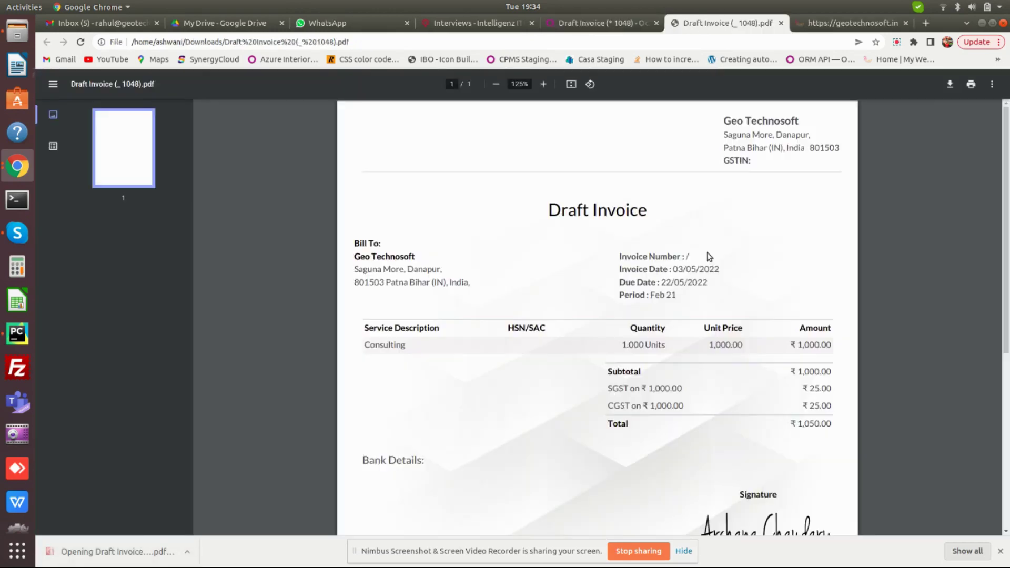
Step: Highlight the PDF's signed-by line and its 03/05/2022 19:32:11 signing date
scroll(708, 295, down, 4)
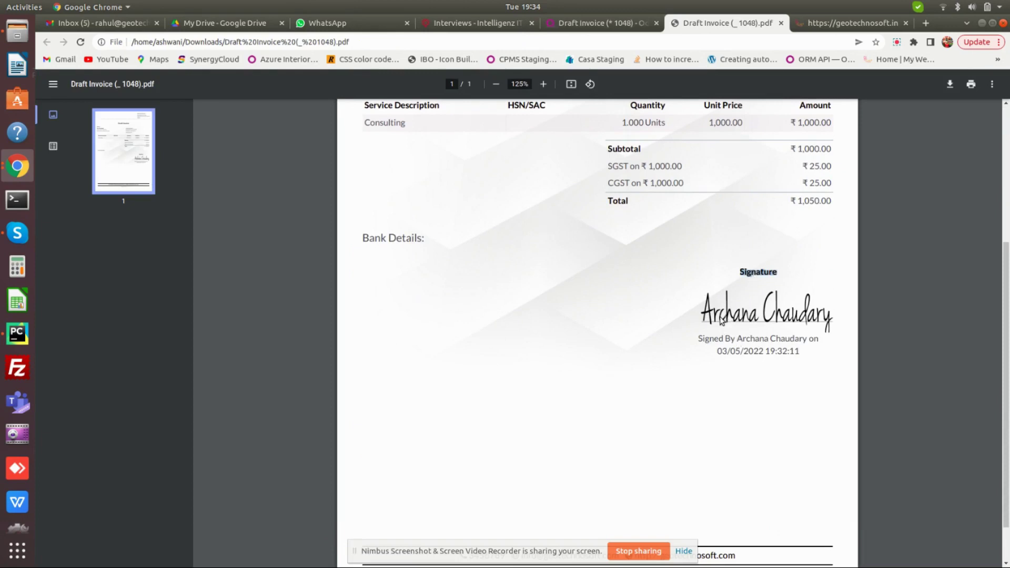
click(716, 341)
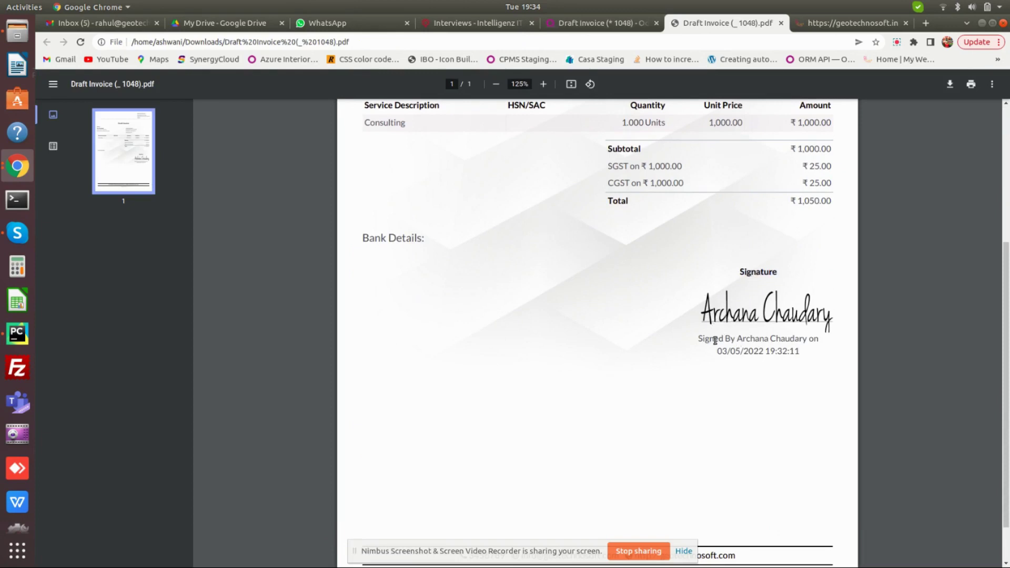
triple_click(762, 339)
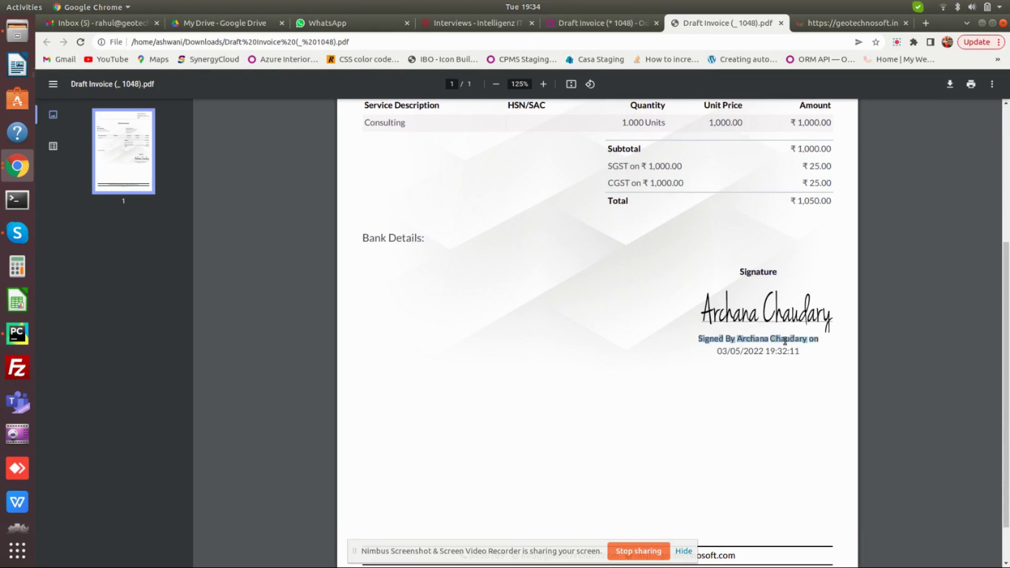
triple_click(747, 352)
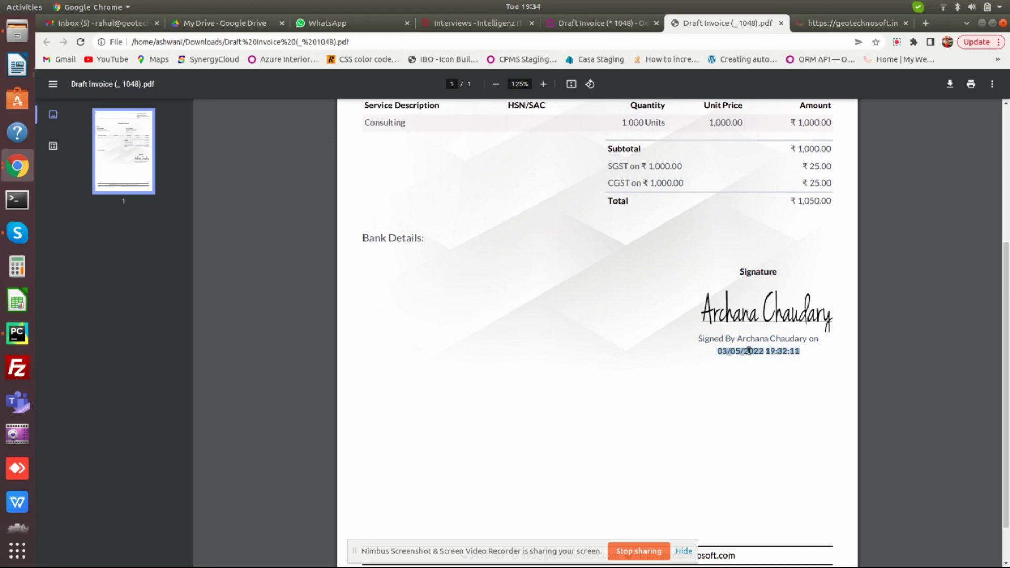